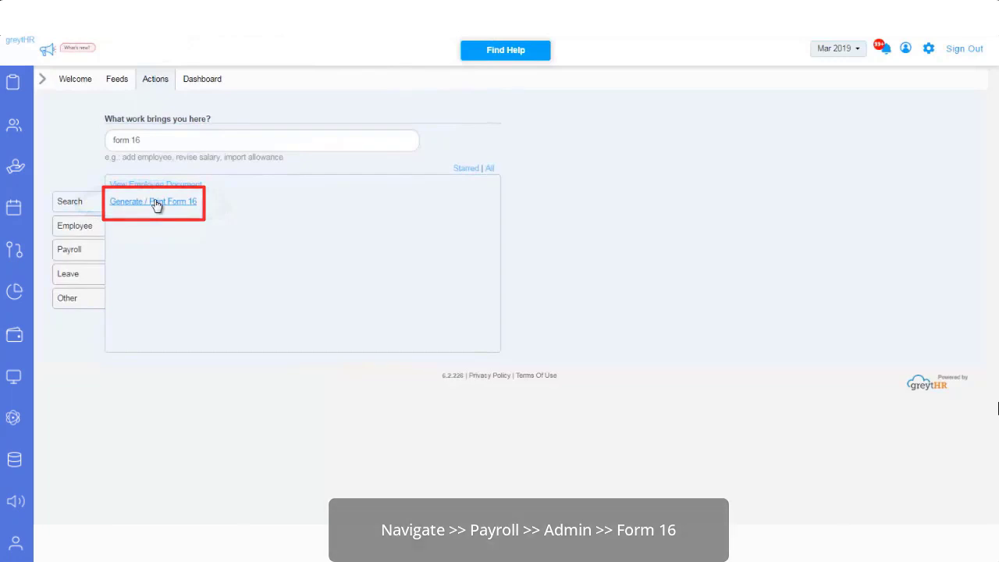
- Open the Generate / Print Form 16 page for the 2018 - 2019 financial year
click(156, 202)
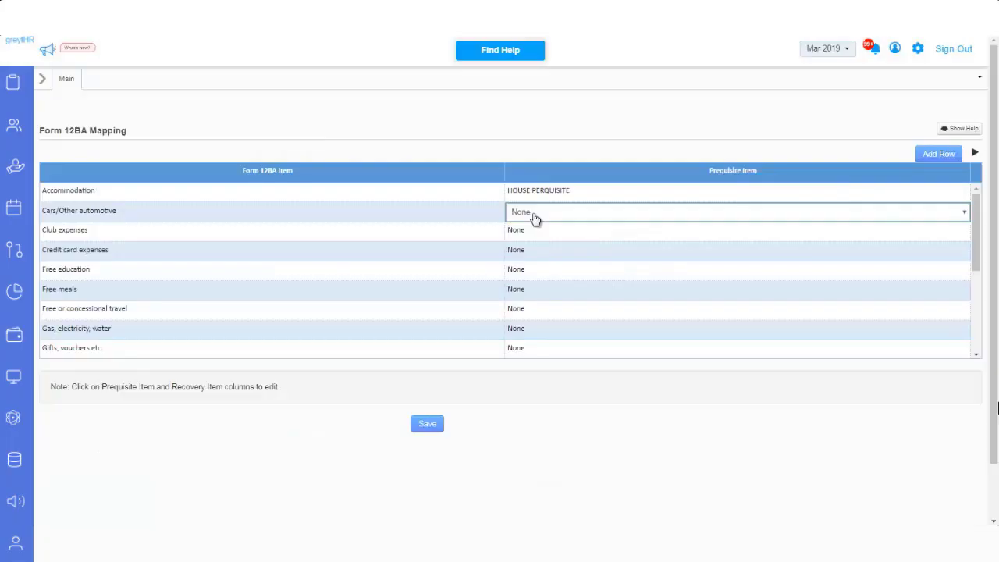
- Map Cars/Other automotive to VEHICLE PERQUISITE in Form 12BA and save the mapping
click(535, 217)
click(542, 276)
click(426, 429)
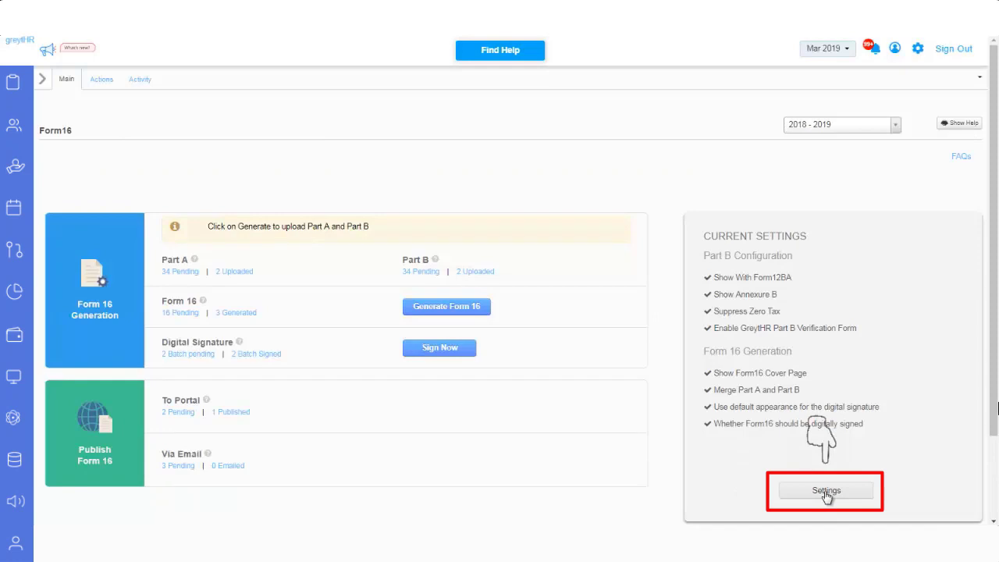
- Save the Form 16 options with Show With Form12BA enabled and go back to Form 16
click(826, 491)
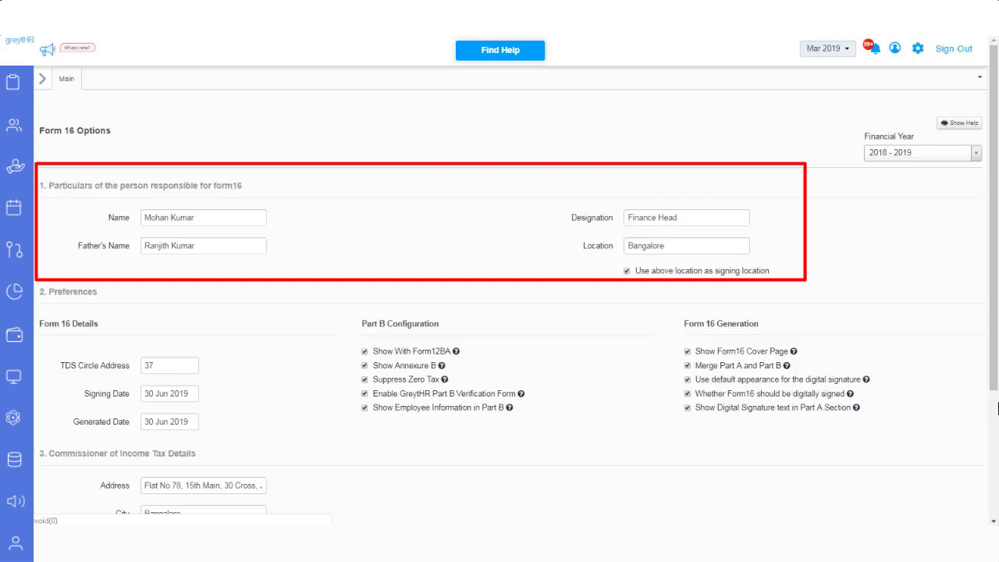
scroll(997, 408, down, 3)
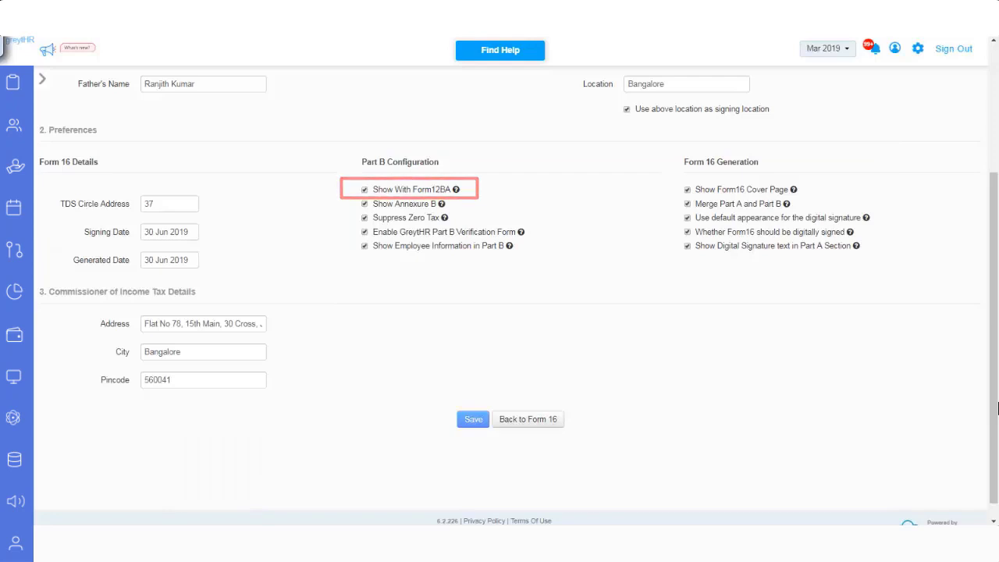
click(472, 422)
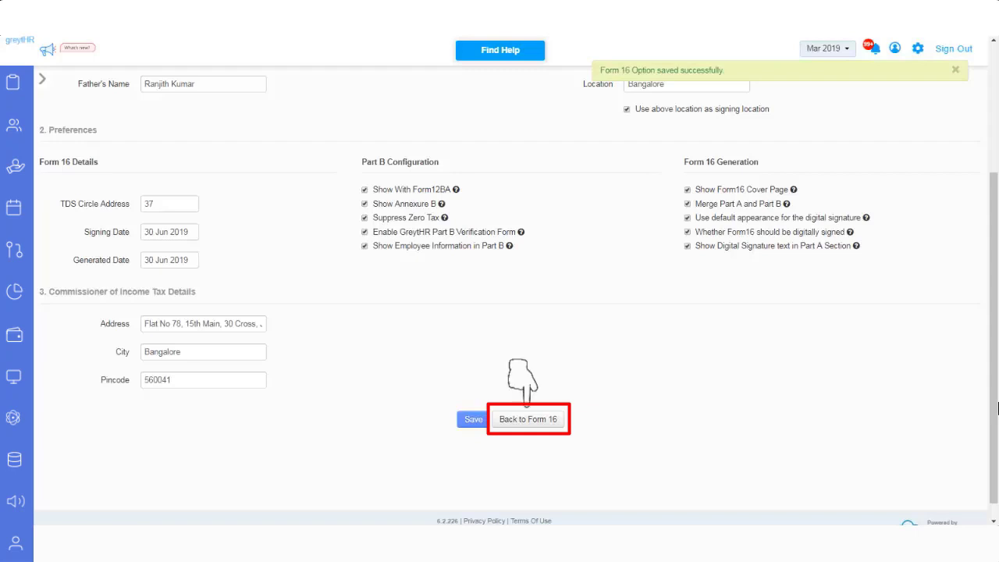
click(528, 419)
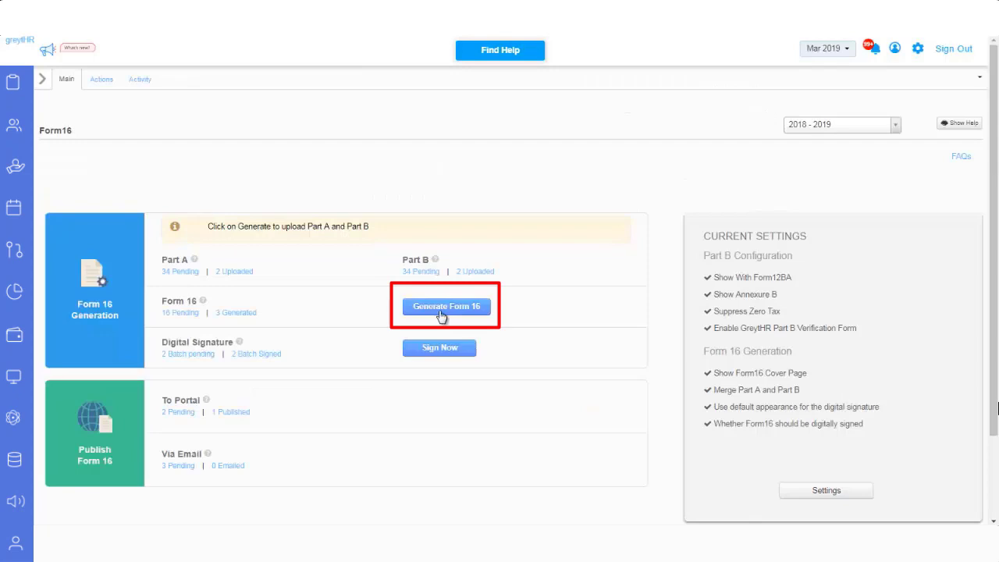
- Start the Form 16 generation wizard at Step 1: Upload Part A
click(441, 310)
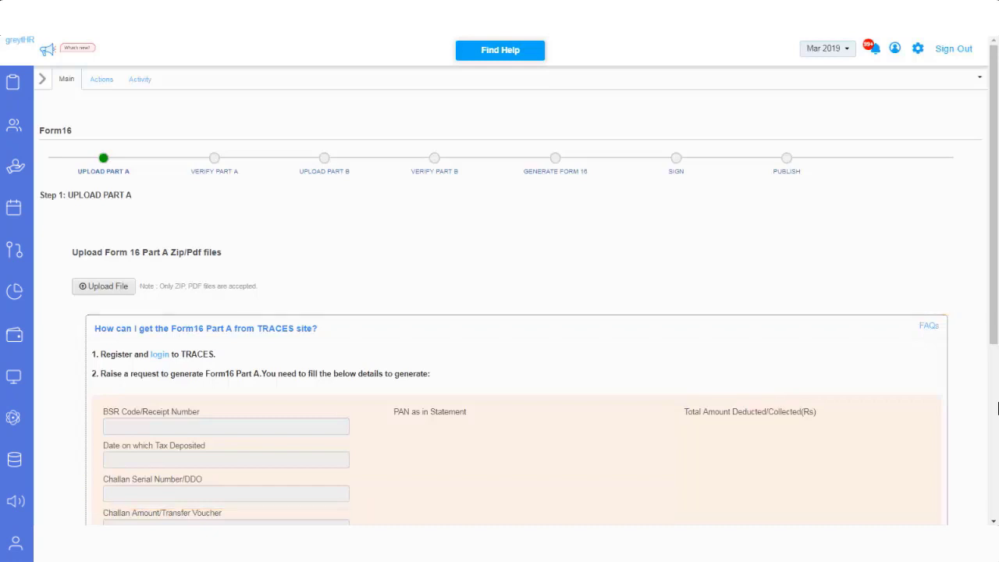
- Upload ABCDE1234F_2019-20.pdf as Part A and confirm 1 employee processed with 0 errors
click(84, 288)
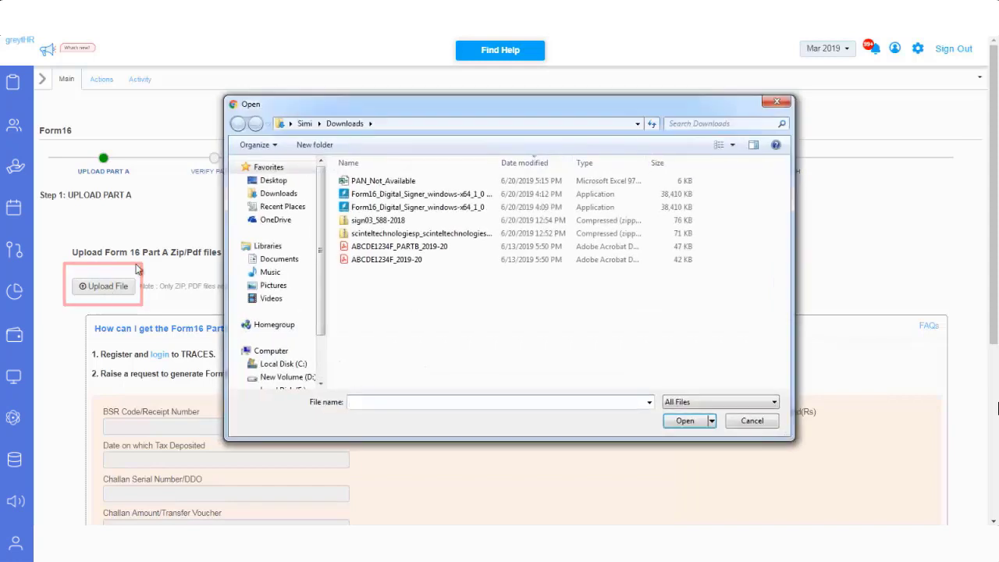
double_click(372, 262)
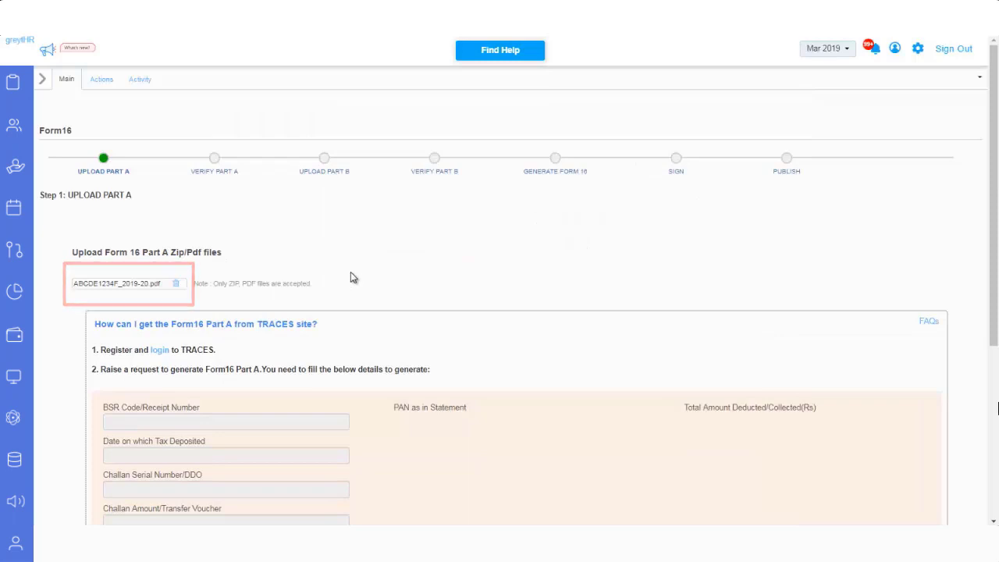
scroll(817, 326, down, 2)
scroll(818, 327, down, 2)
click(118, 474)
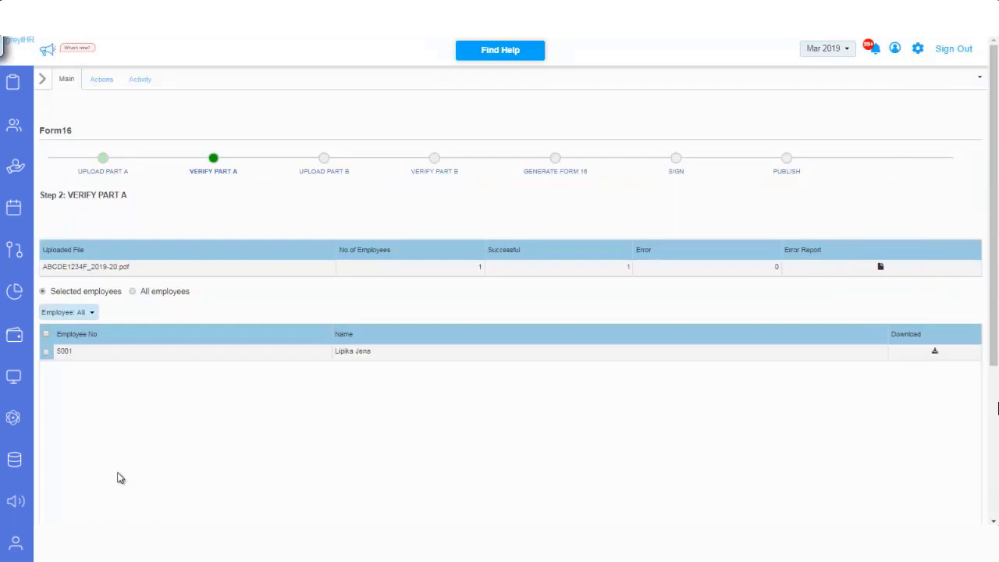
scroll(121, 478, down, 2)
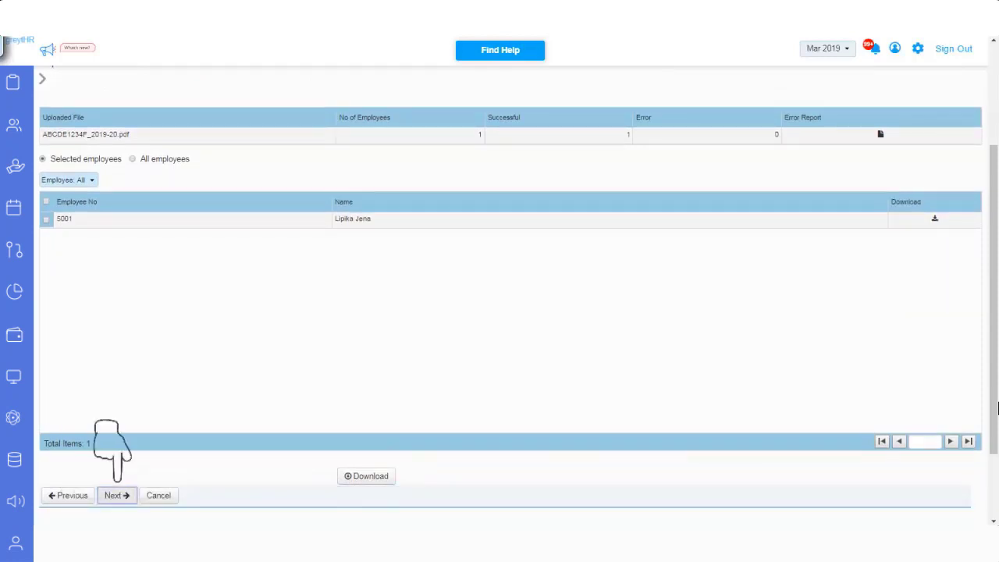
- Upload ABCDE1234F_PARTB_2019-20.pdf as Part B and proceed toward the signing step
click(117, 495)
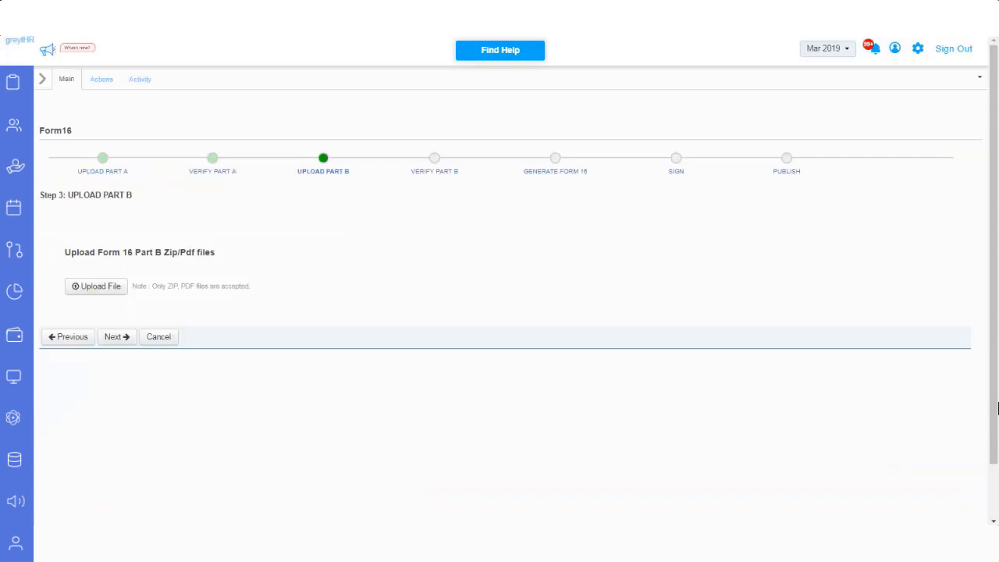
click(99, 288)
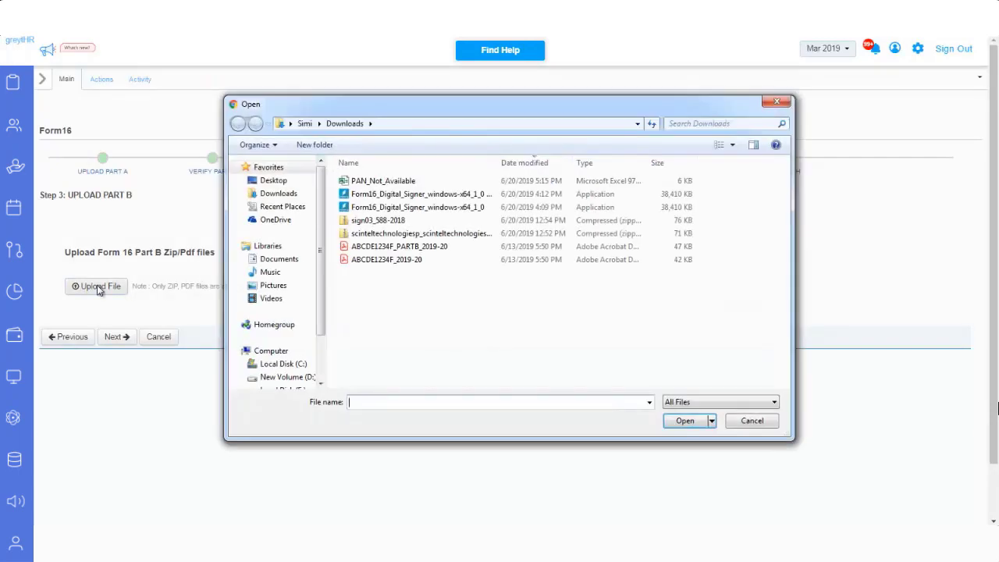
click(381, 249)
double_click(381, 248)
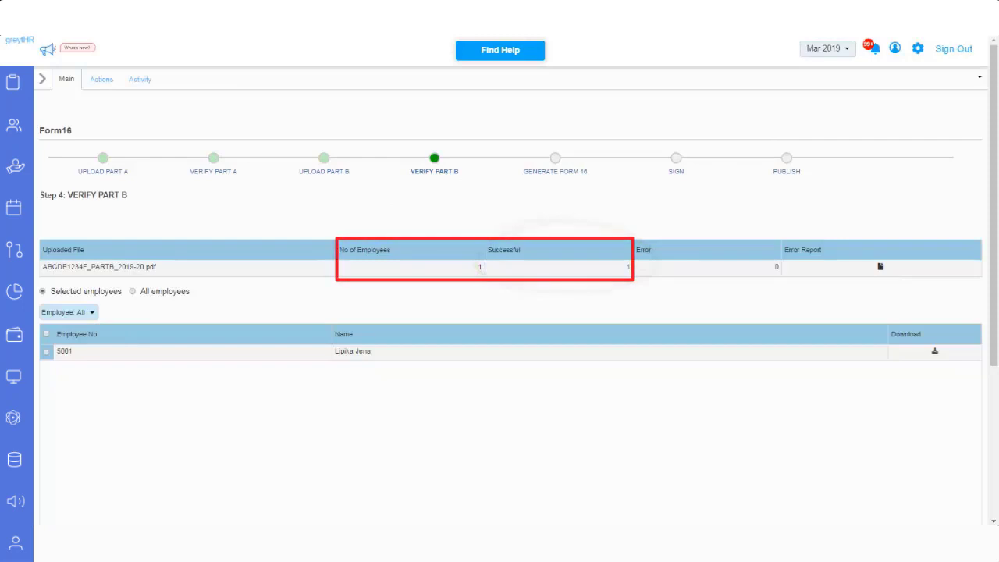
scroll(997, 406, down, 2)
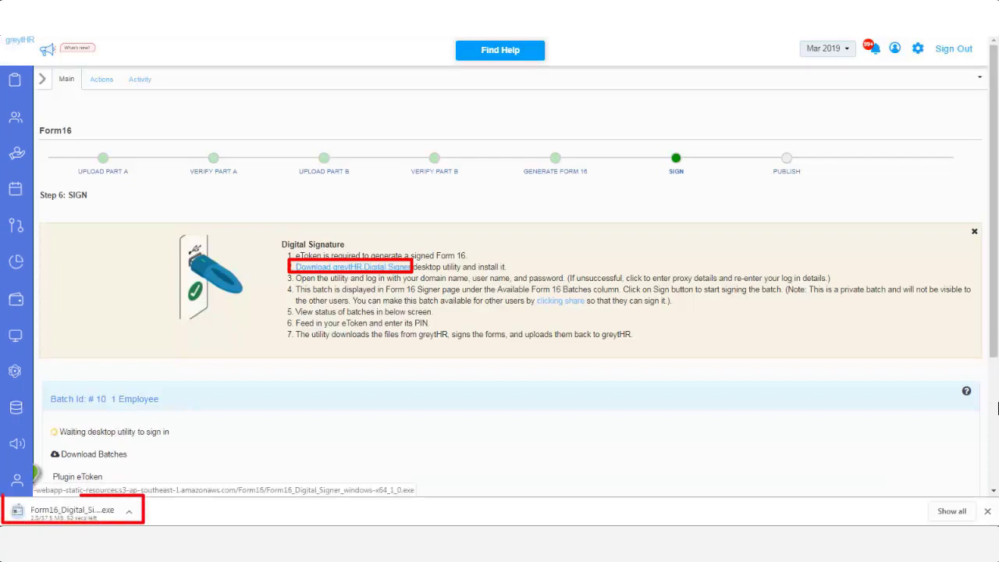
- Run the Form16 Digital Signer installer, updating the existing installation, and finish setup
click(70, 513)
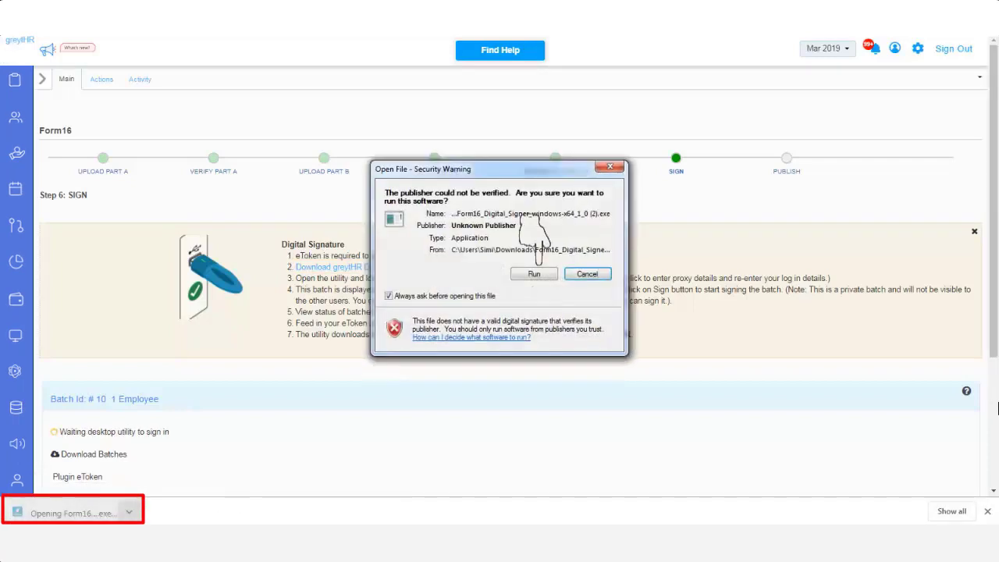
click(533, 273)
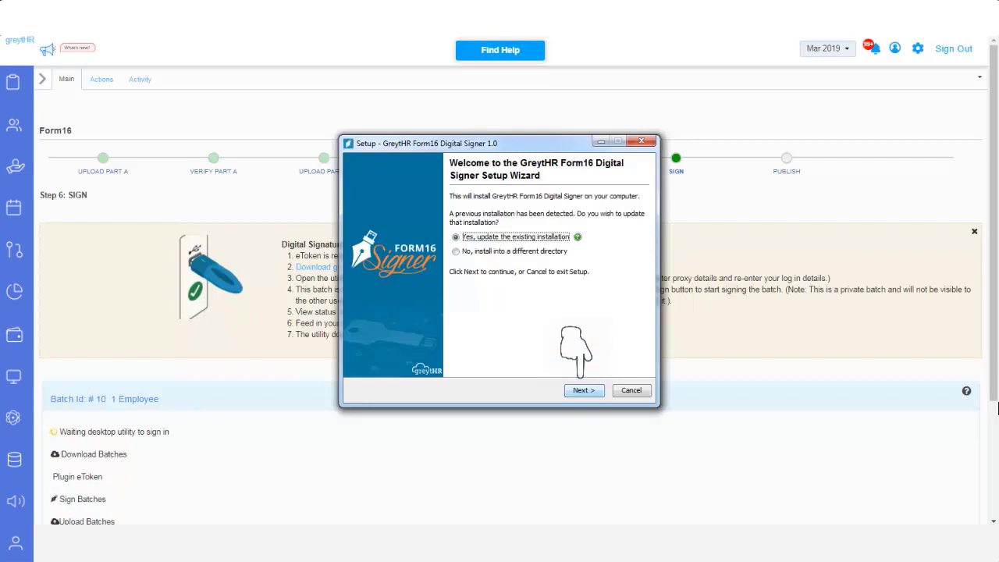
click(575, 390)
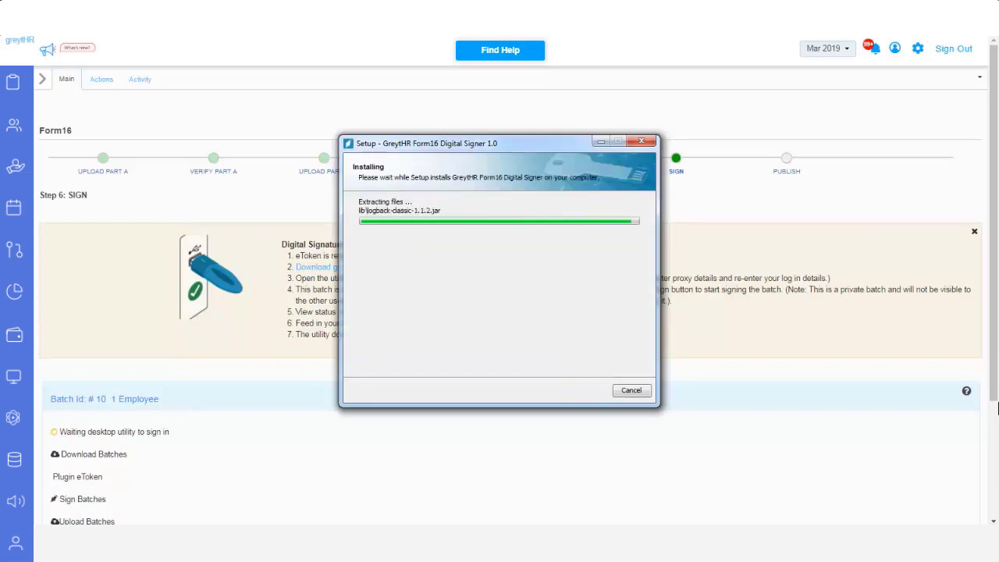
key(Return)
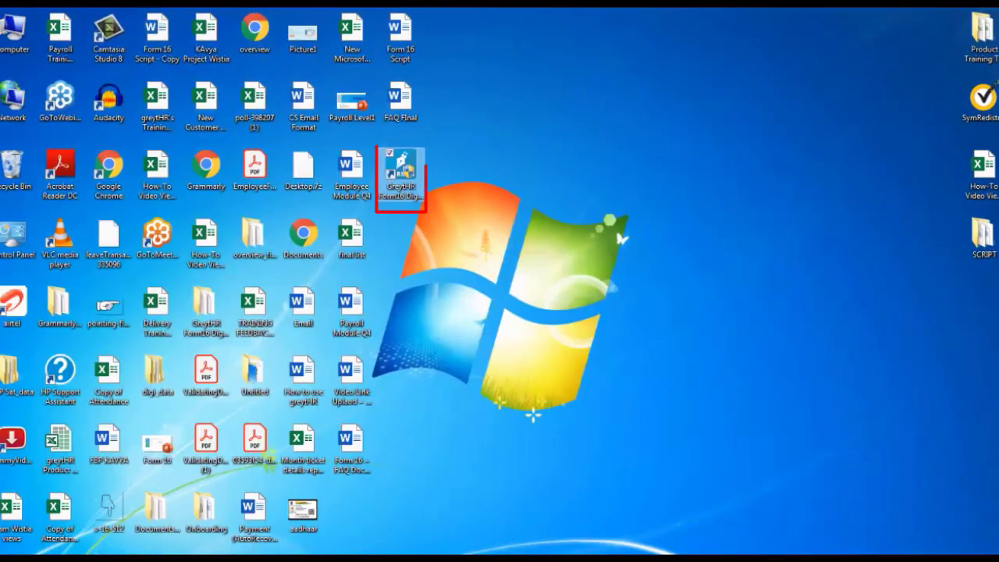
- Launch the Form16 Digital Signer from its desktop shortcut and enter the login password
click(400, 167)
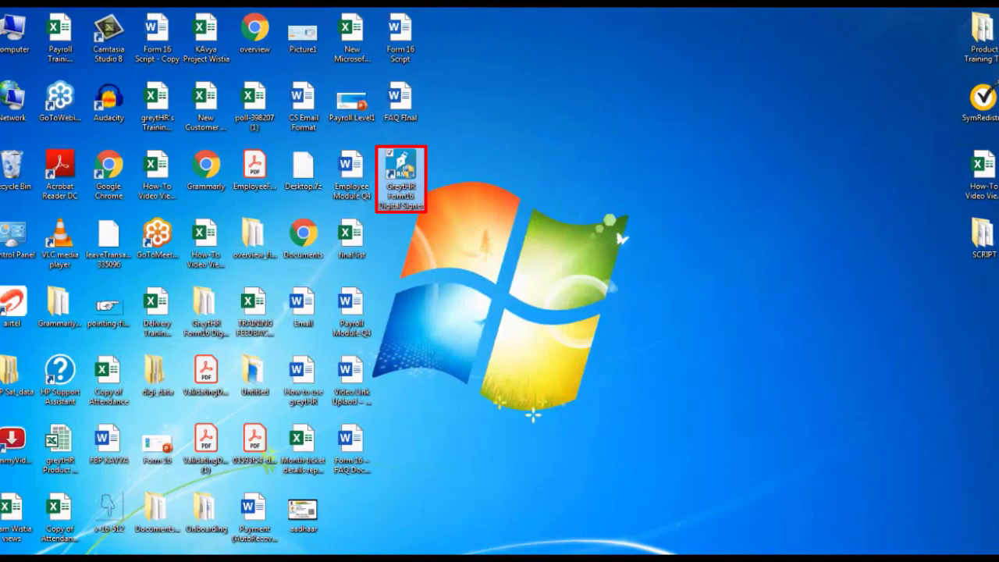
key(Return)
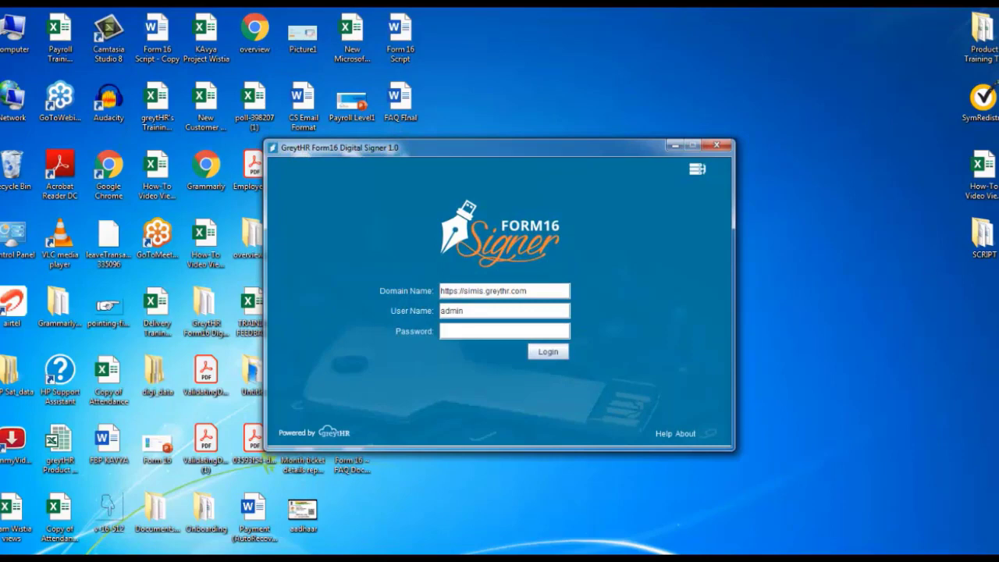
text(••)
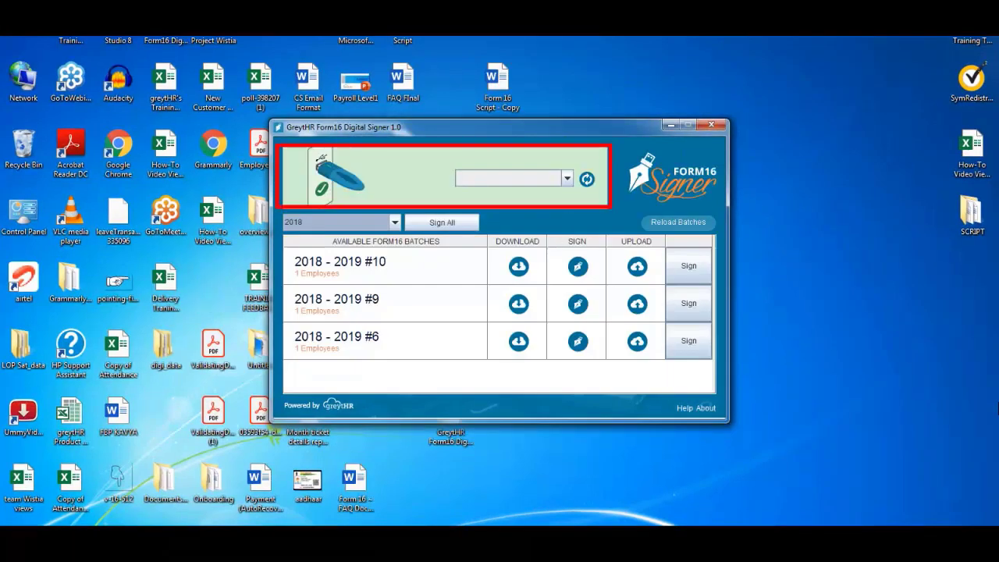
- Refresh the signer so it detects the plugged-in eToken
click(586, 178)
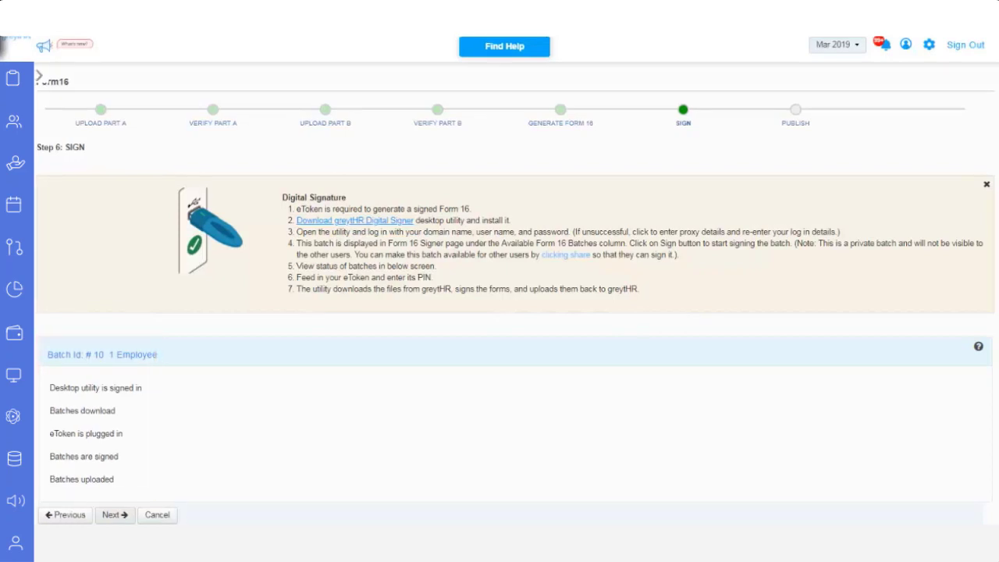
- Advance to the publish step and filter the employee list to Signed status
click(114, 514)
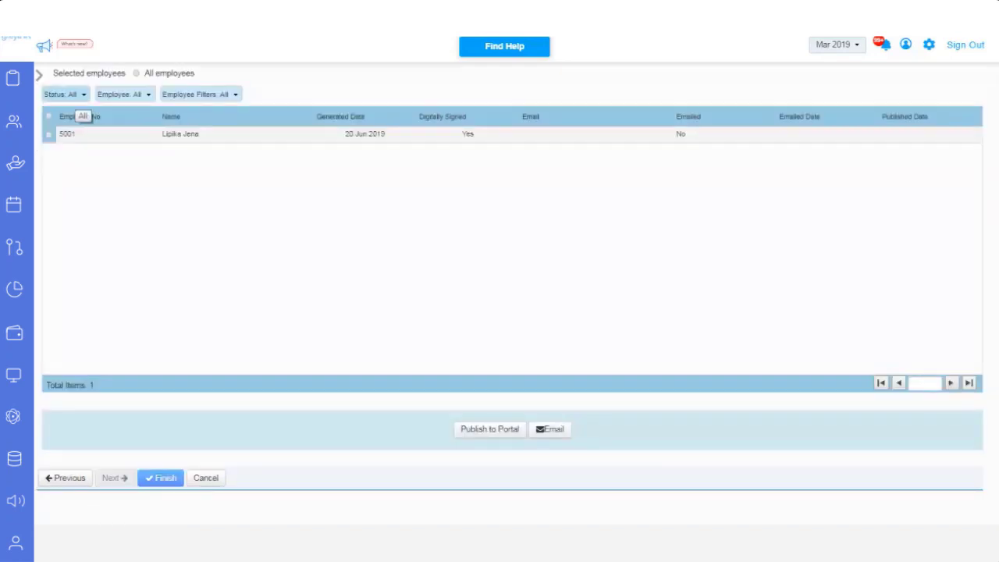
click(67, 94)
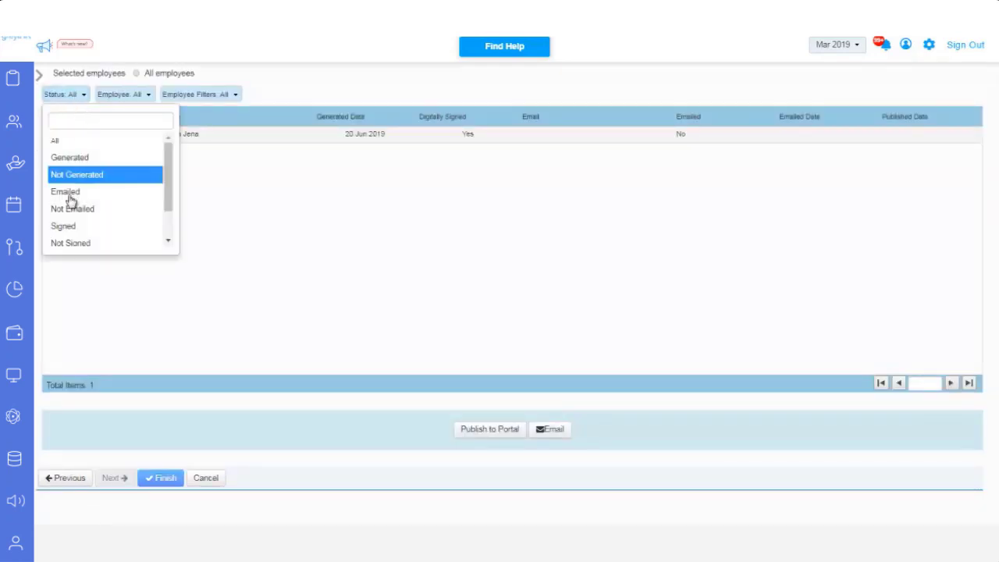
click(69, 227)
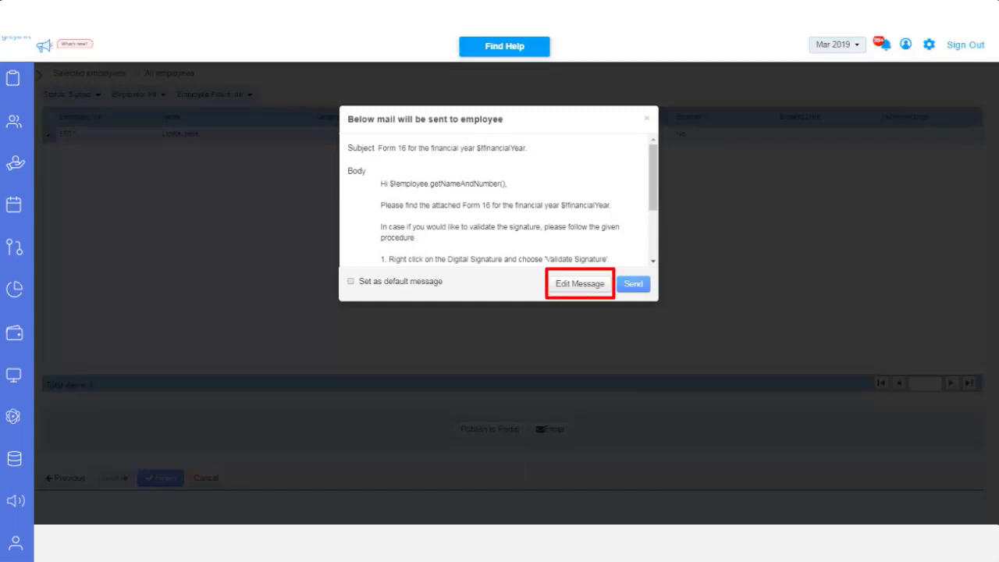
- Send the signed Form 16 mail from the preview to the employee
click(633, 284)
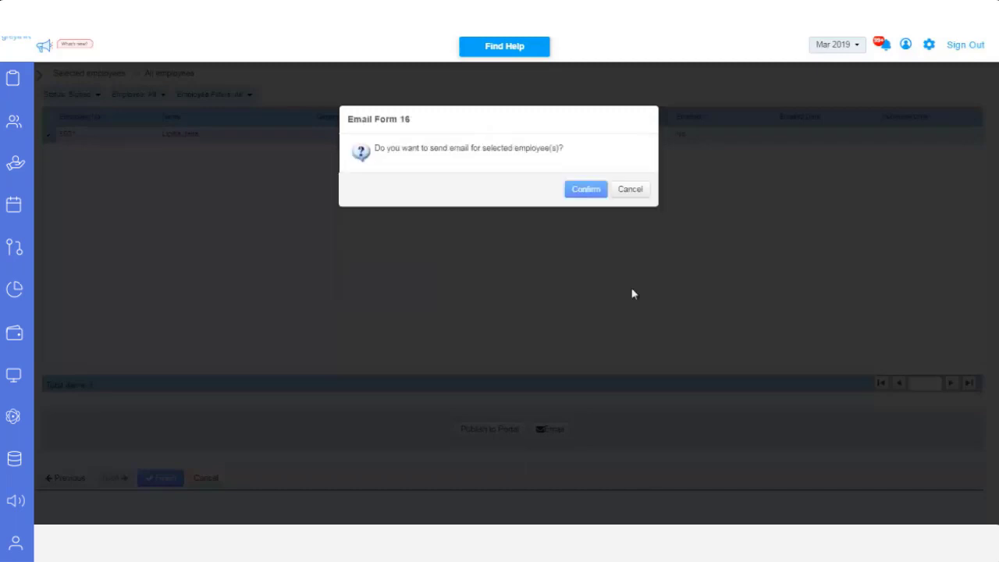
- Confirm emailing Form 16 to the selected employee
click(586, 190)
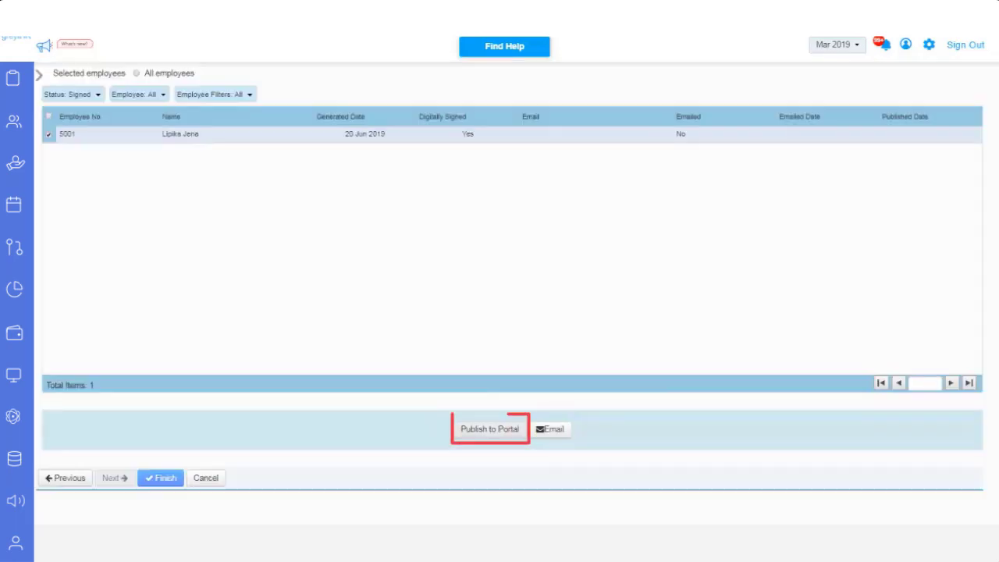